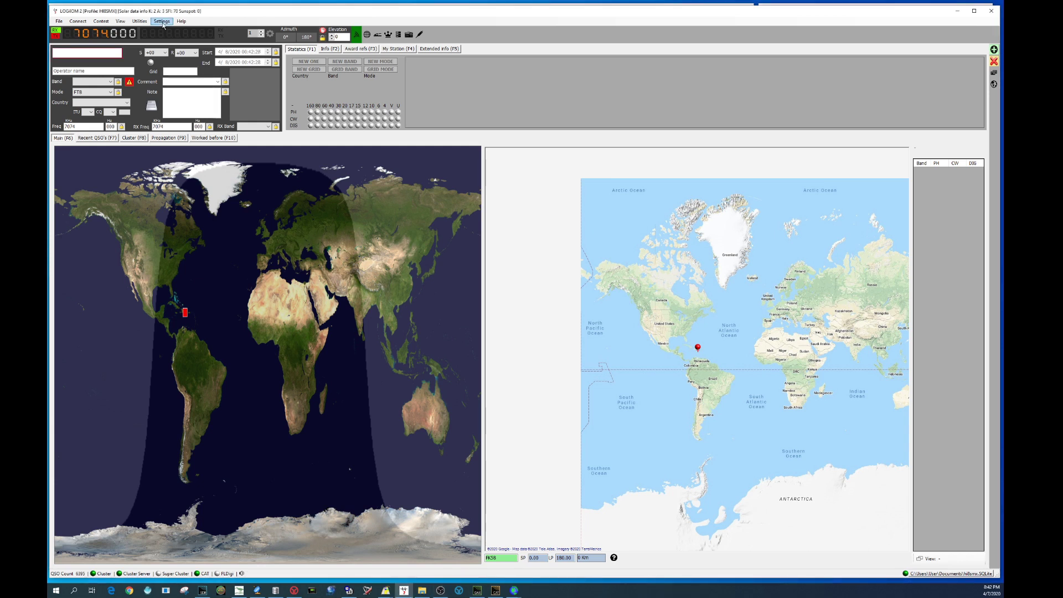
- Open Log4OM's Program Configuration window from the Settings menu and move it to the right
left_click(162, 22)
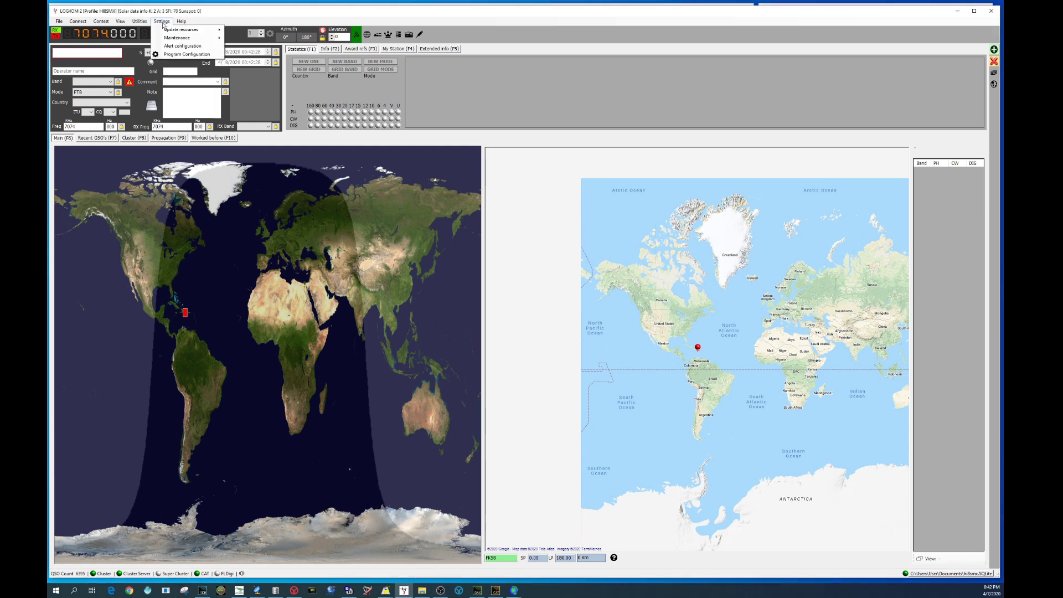
left_click(171, 55)
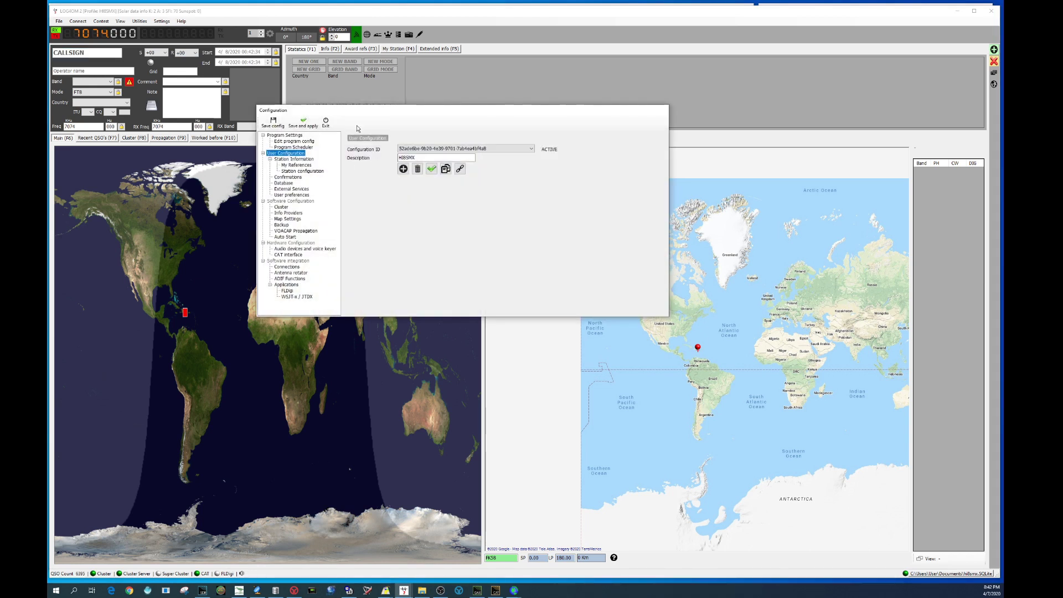
left_click_drag(426, 113, 662, 218)
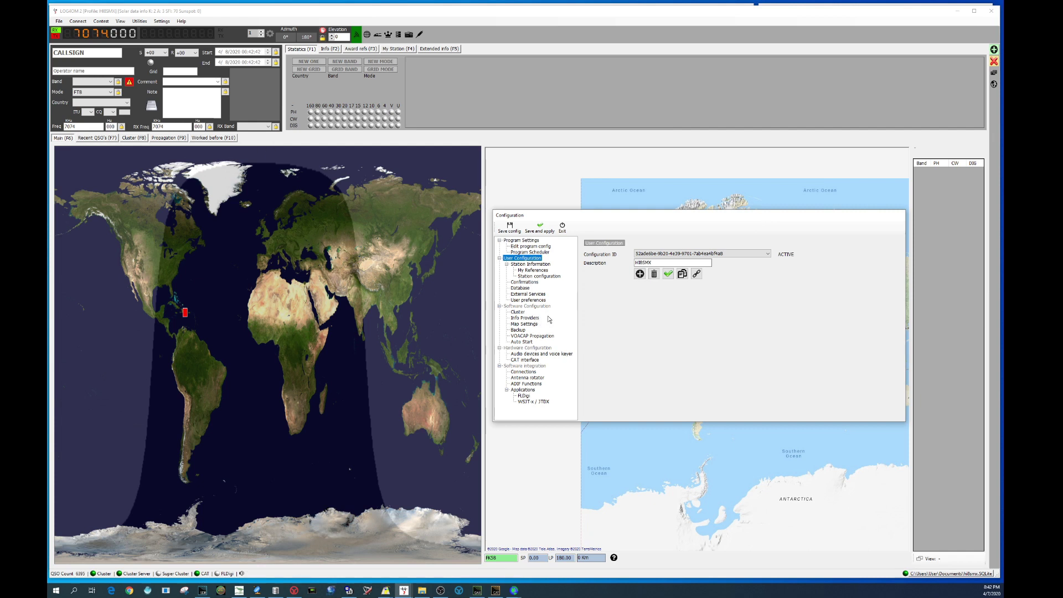
left_click(523, 373)
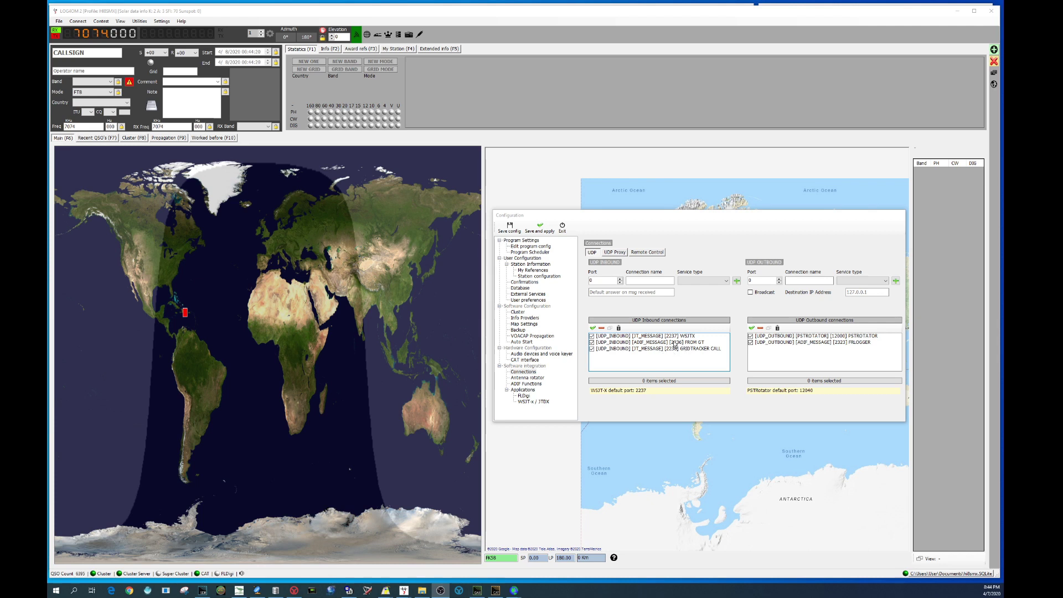
left_click(603, 280)
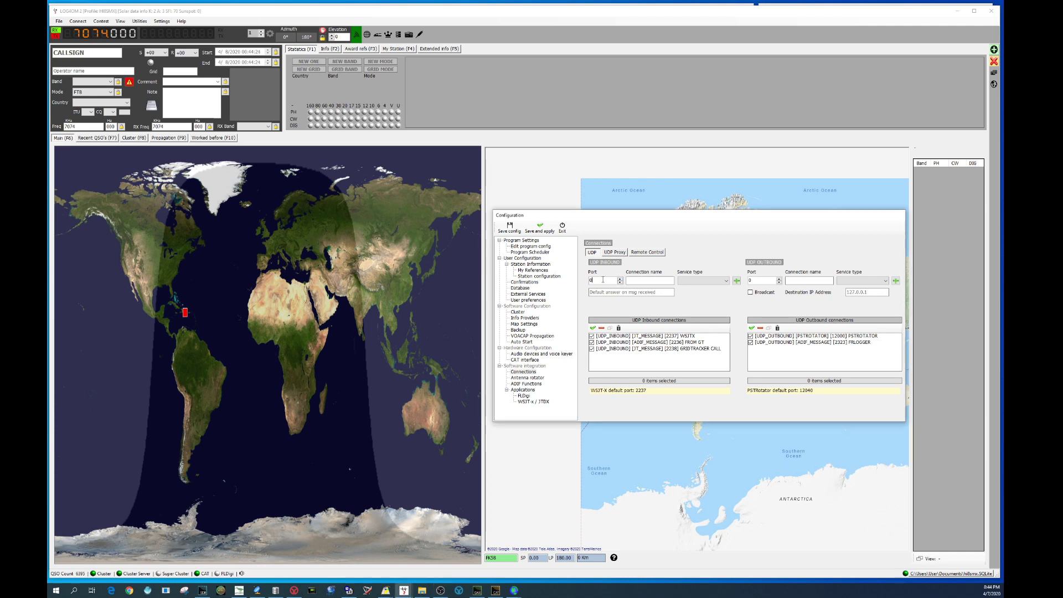
double_click(594, 281)
left_click(726, 282)
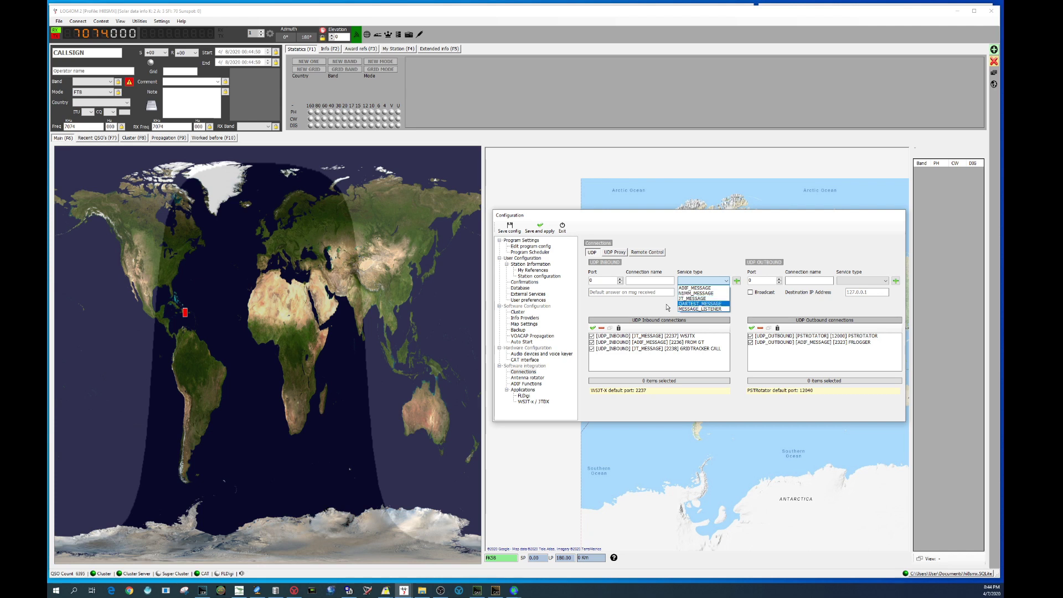
left_click(685, 254)
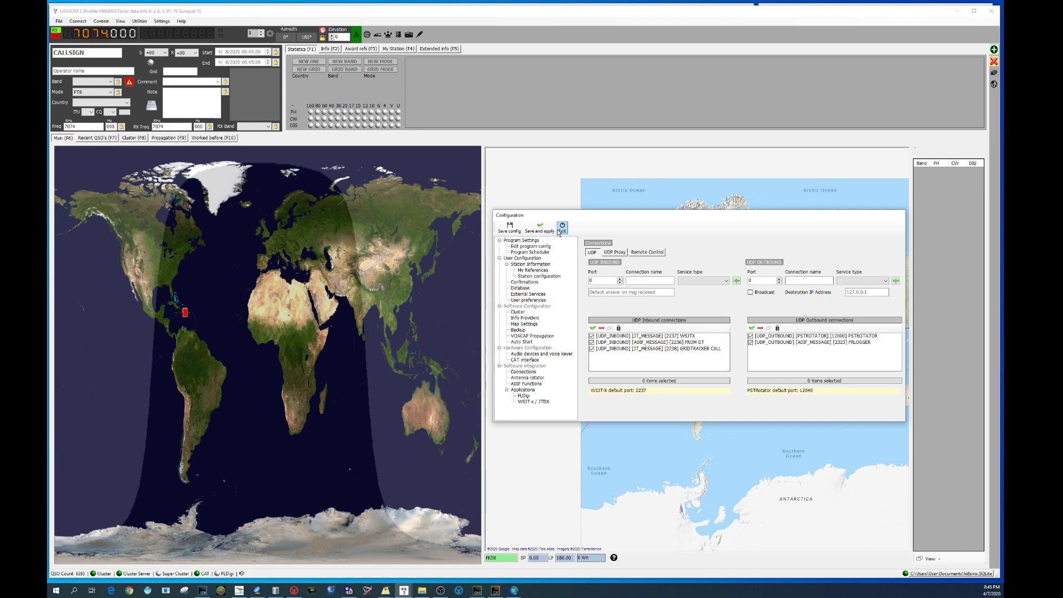
- Exit Log4OM's Configuration window to return to the main logging screen
left_click(538, 232)
left_click(562, 227)
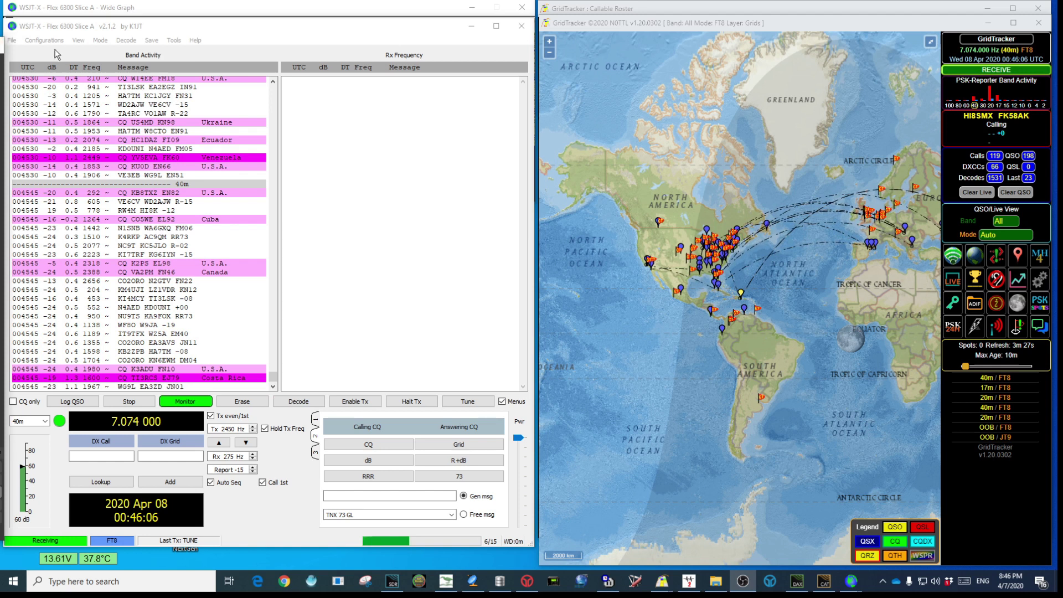
- Open WSJT-X Settings on the Reporting page with UDP server 127.0.0.1 port 2333
left_click(11, 40)
left_click(36, 184)
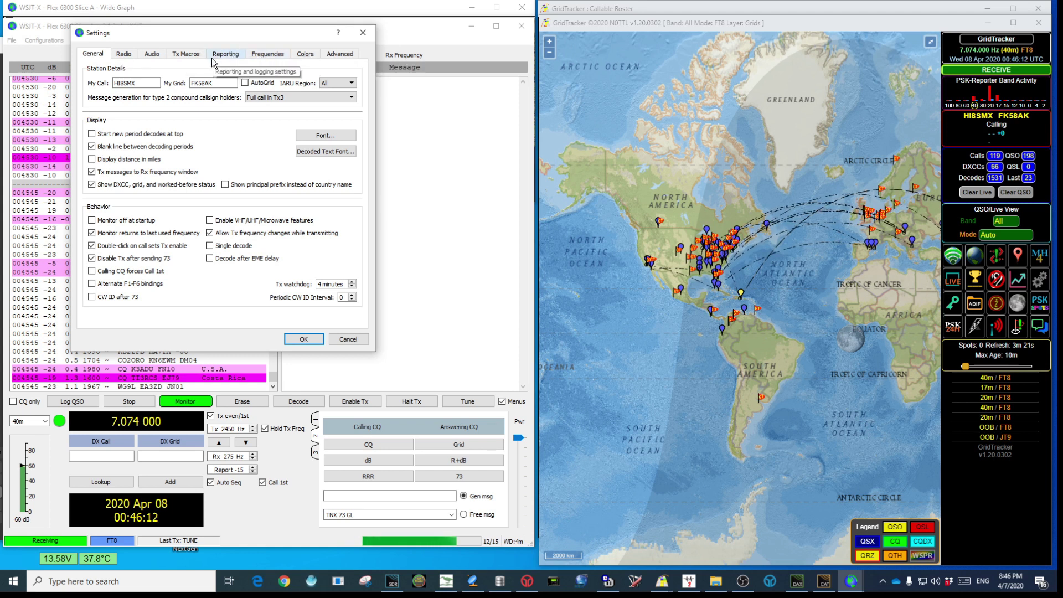
left_click(233, 58)
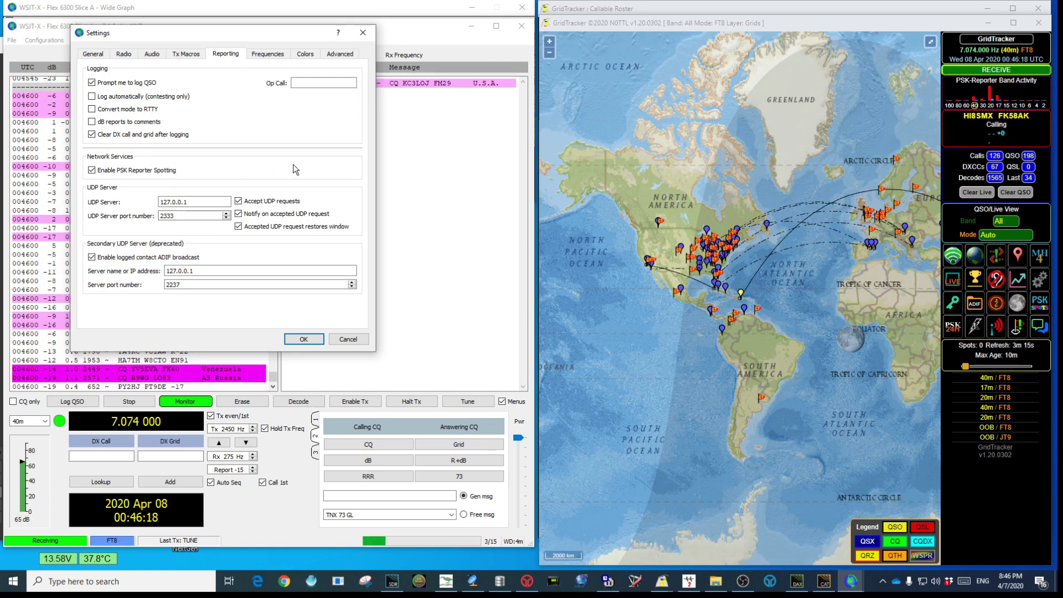
double_click(192, 202)
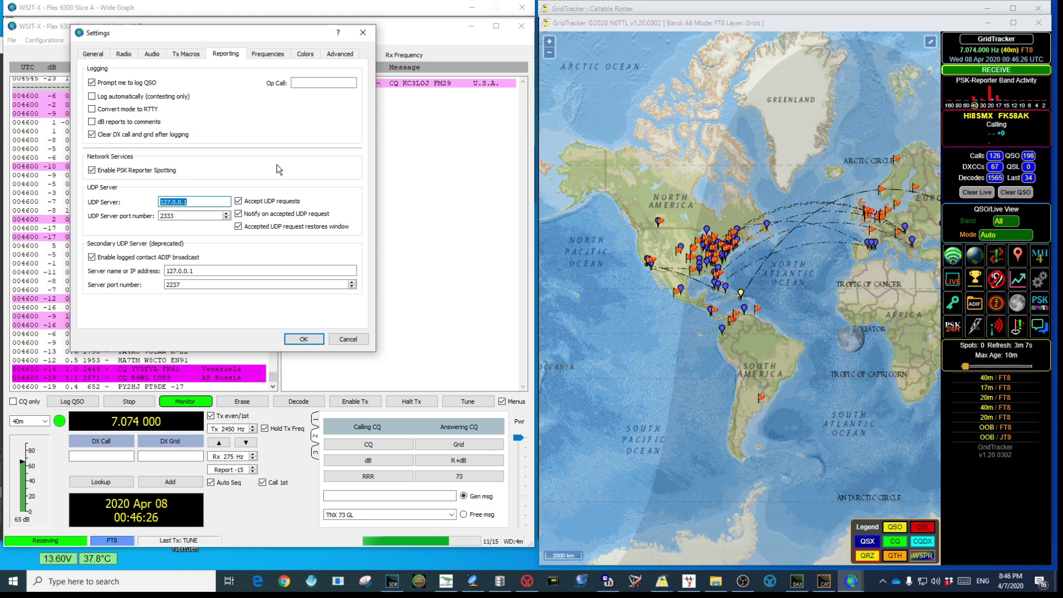
left_click(205, 216)
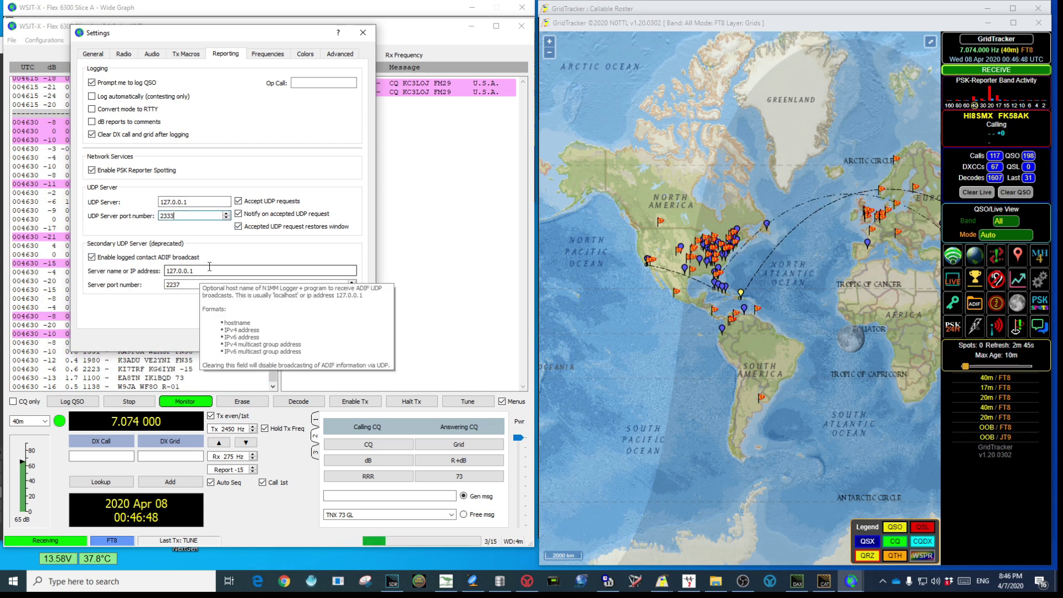
left_click(187, 283)
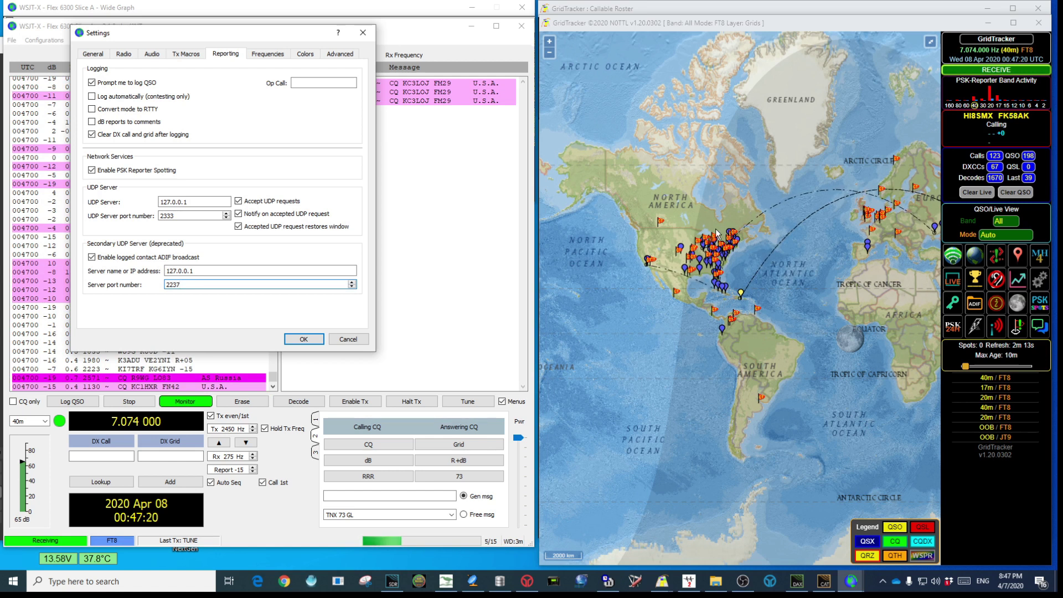
- Accept the WSJT-X settings with OK, returning to the 40m FT8 decode list
left_click(305, 339)
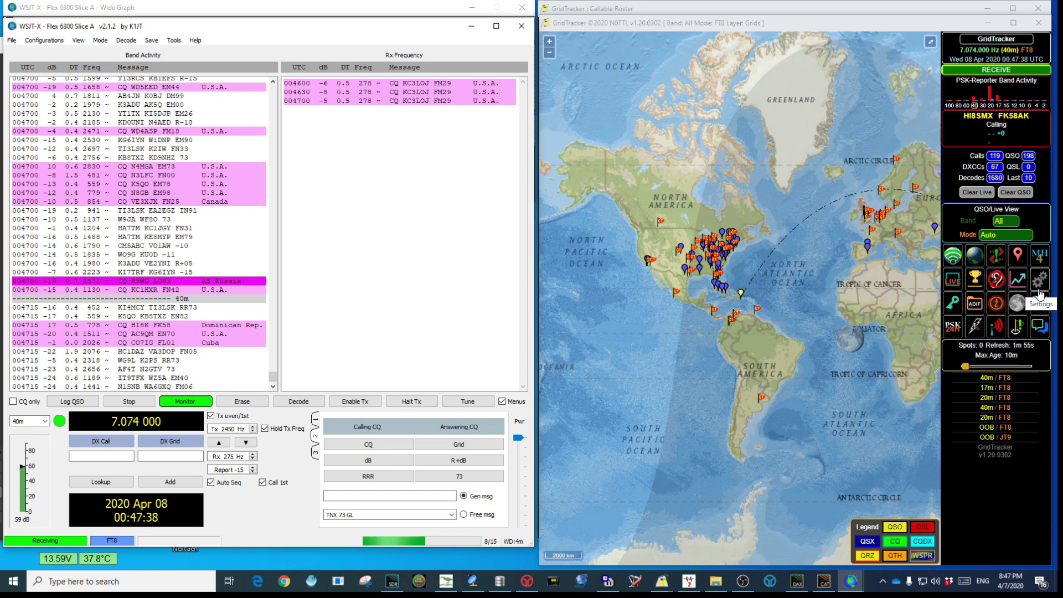
- Open GridTracker's General settings and select the forward UDP port value 2238
left_click(1041, 284)
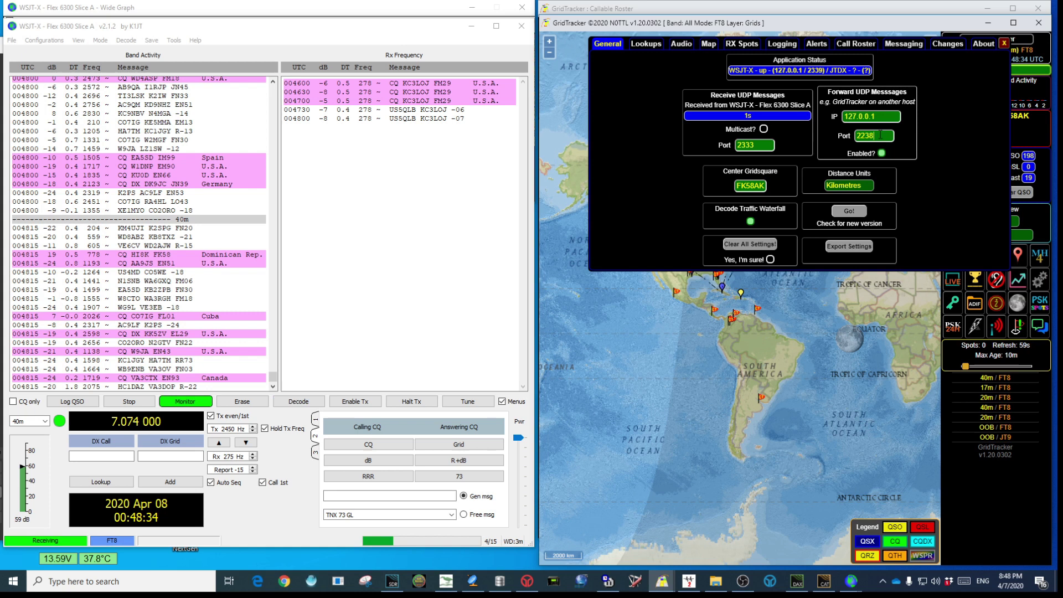
double_click(877, 134)
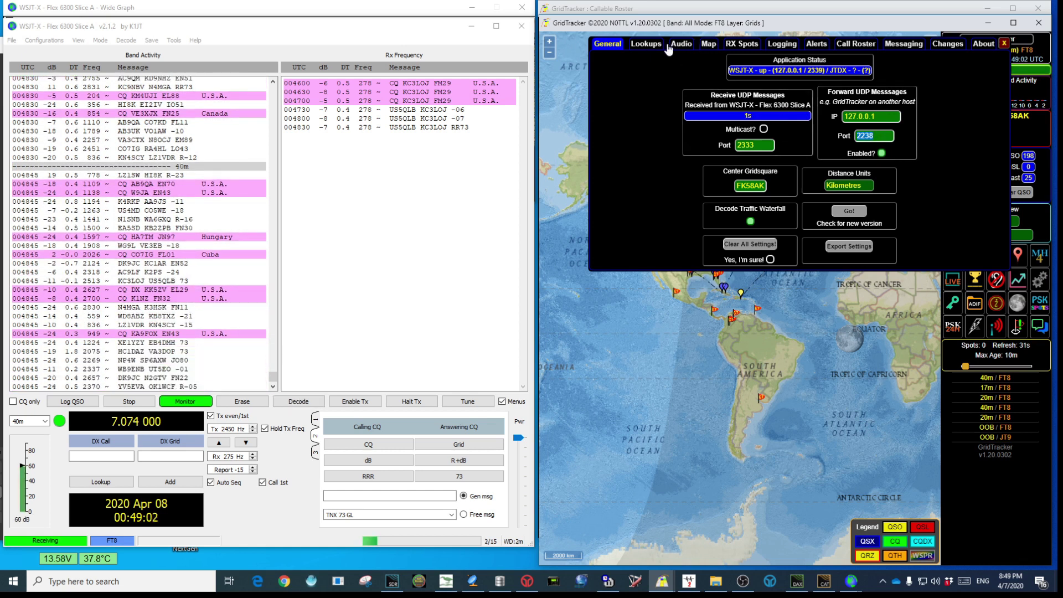
- Check GridTracker's Log4OM logging target 127.0.0.1 port 2236, then go back to General
left_click(783, 44)
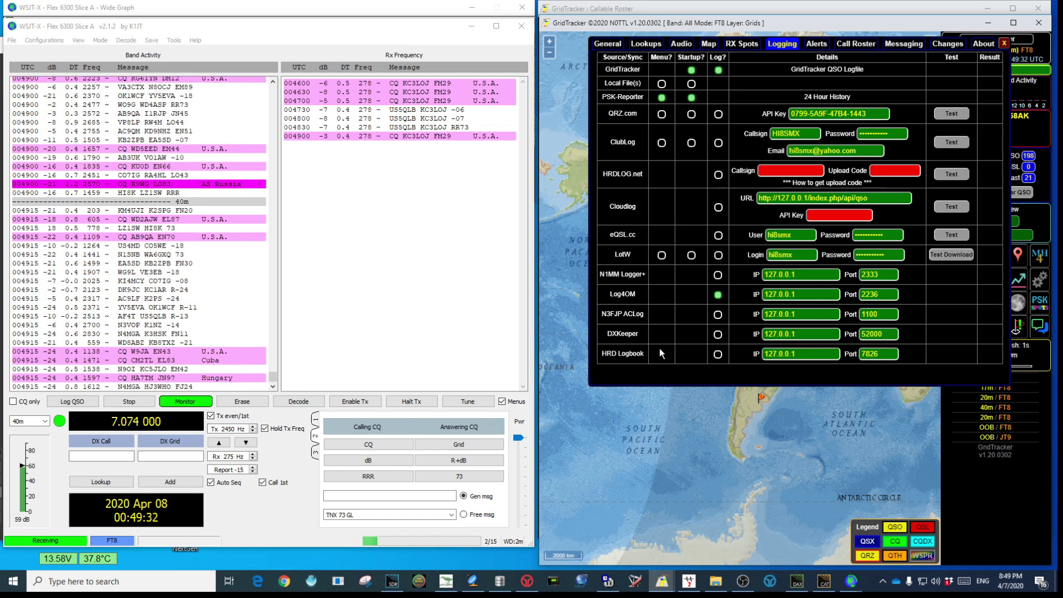
double_click(795, 295)
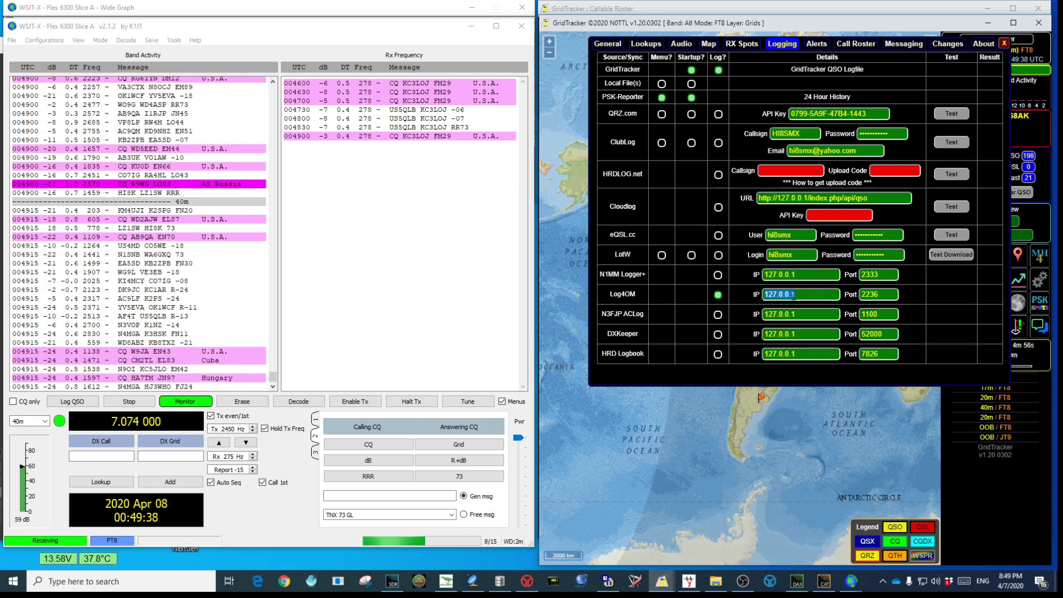
key("Tab")
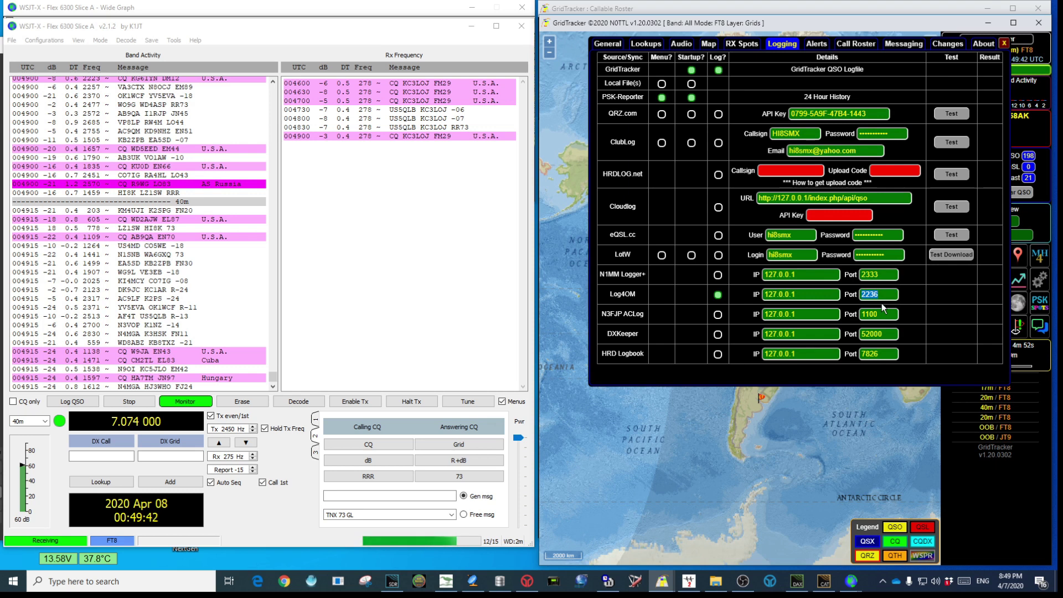
left_click(883, 294)
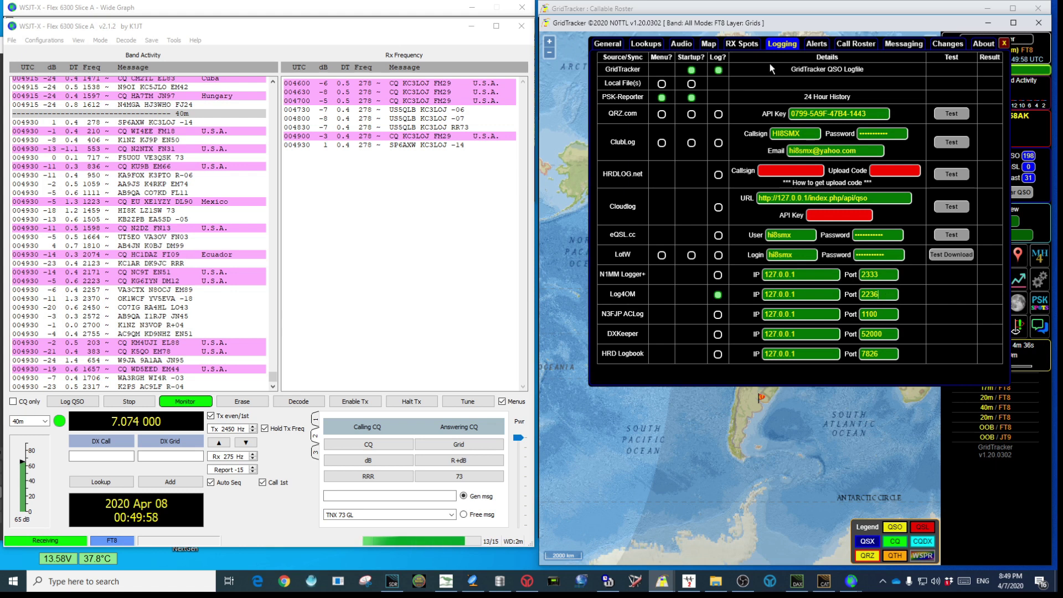
left_click(608, 43)
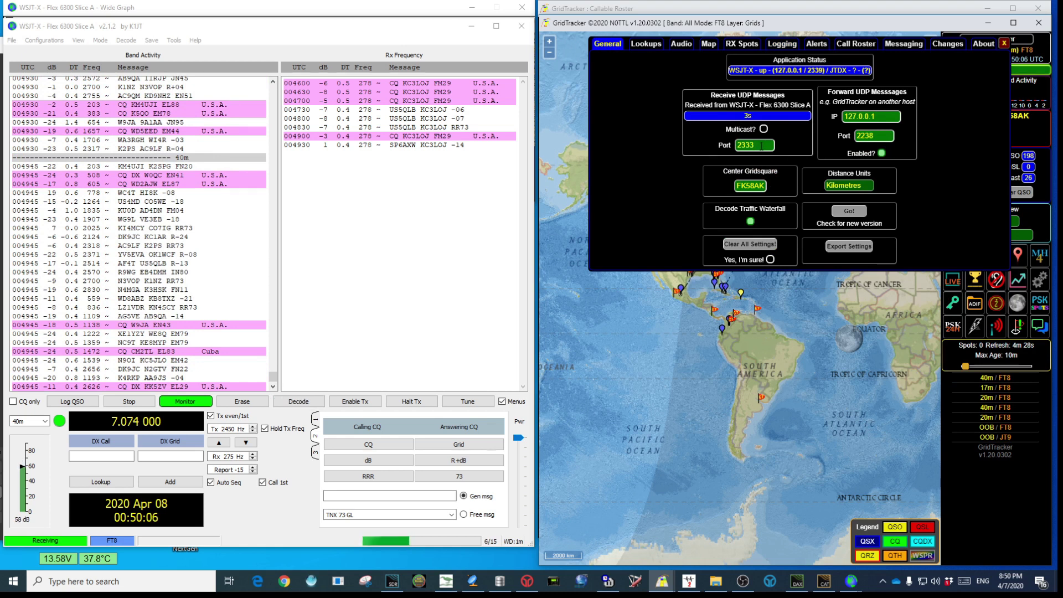
- Verify receive port 2333 and forward port 2238, then close GridTracker's settings
left_click_drag(762, 146, 745, 145)
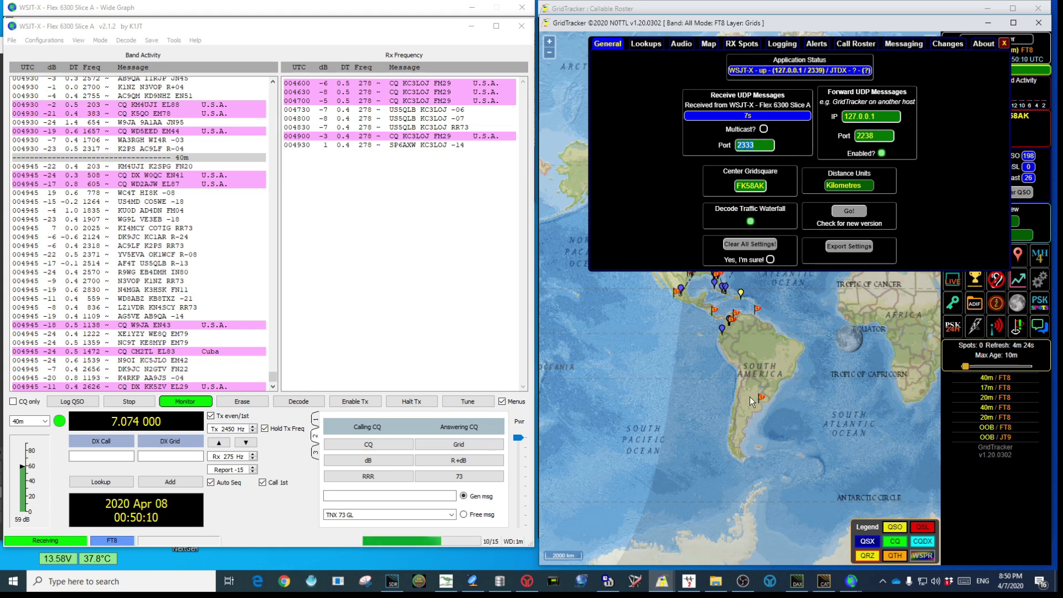
left_click_drag(876, 136, 860, 135)
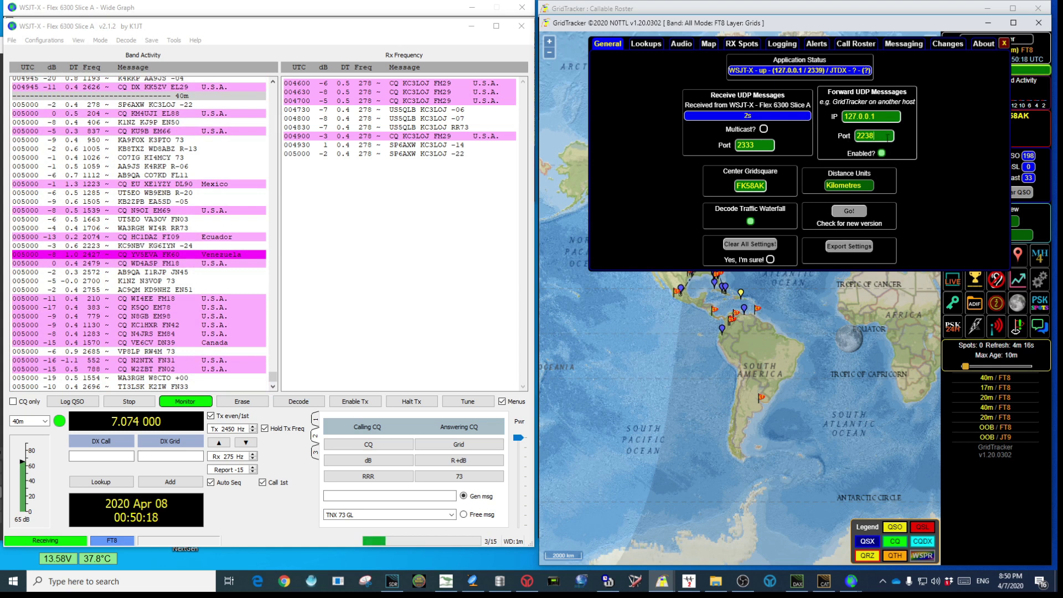
left_click(770, 176)
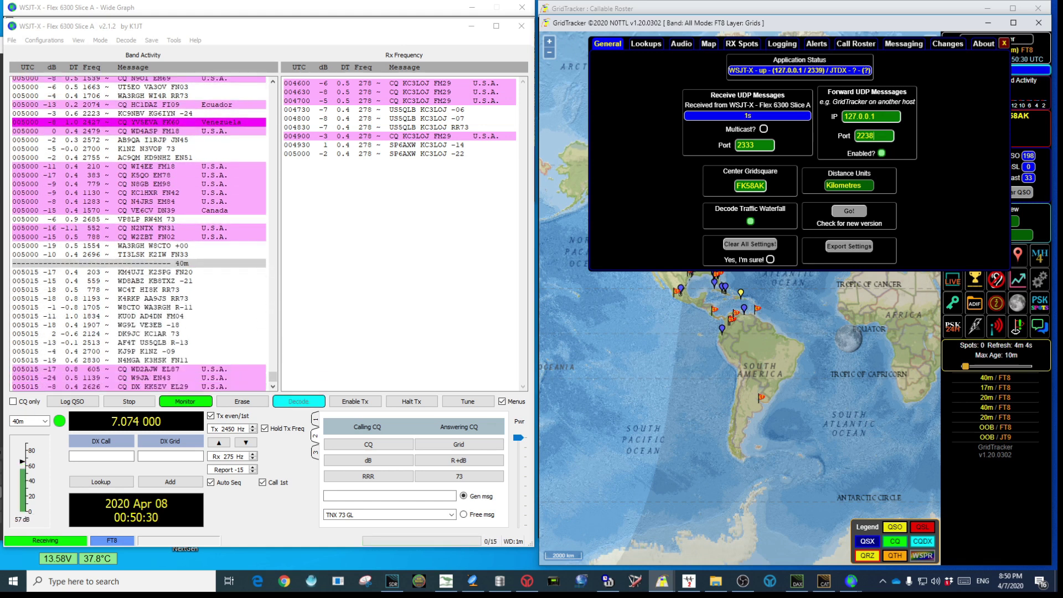
left_click(1004, 44)
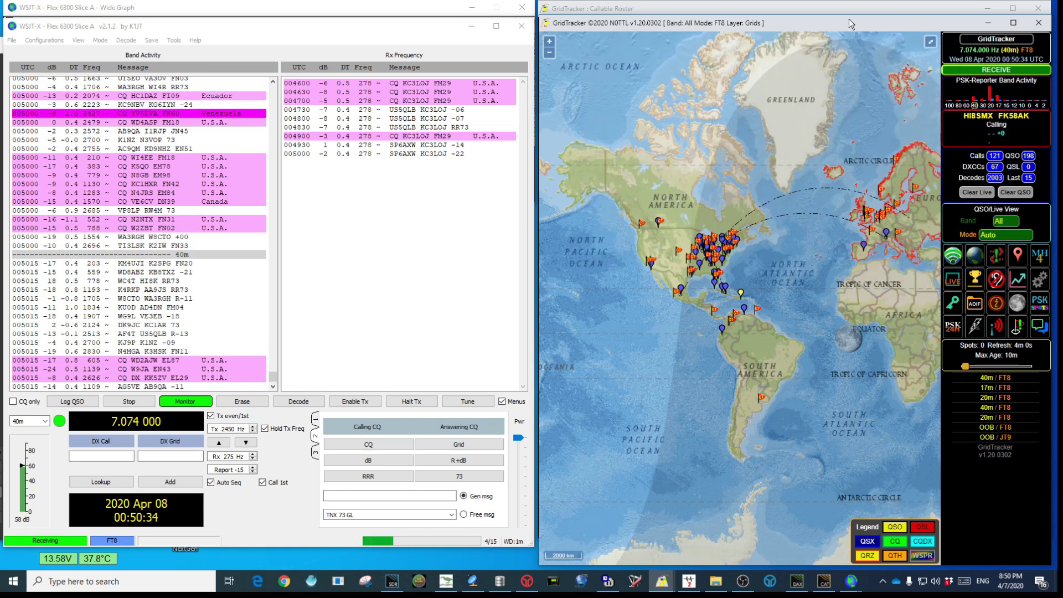
left_click(717, 22)
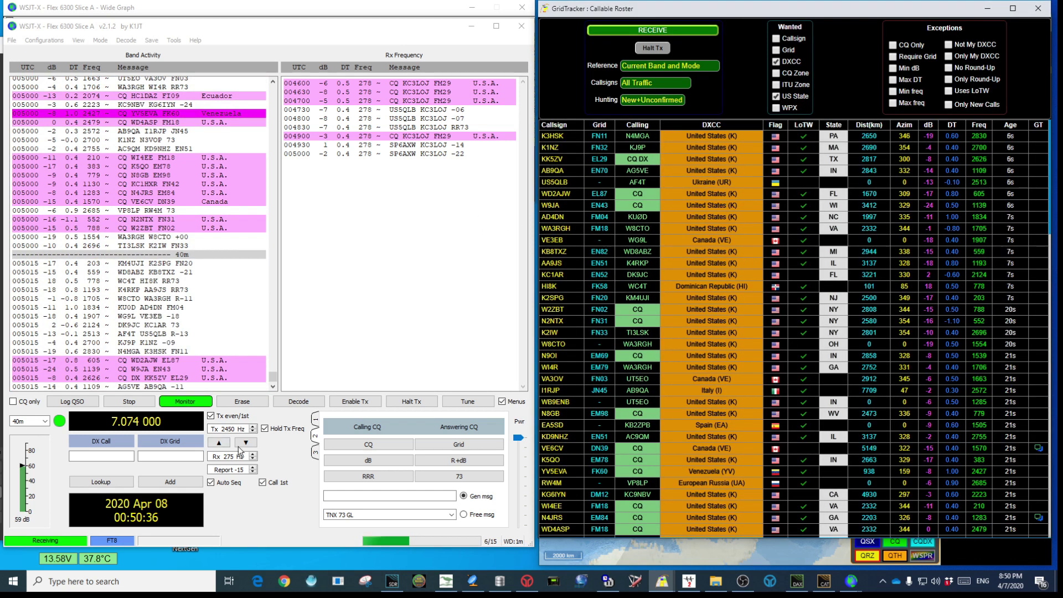
left_click(273, 387)
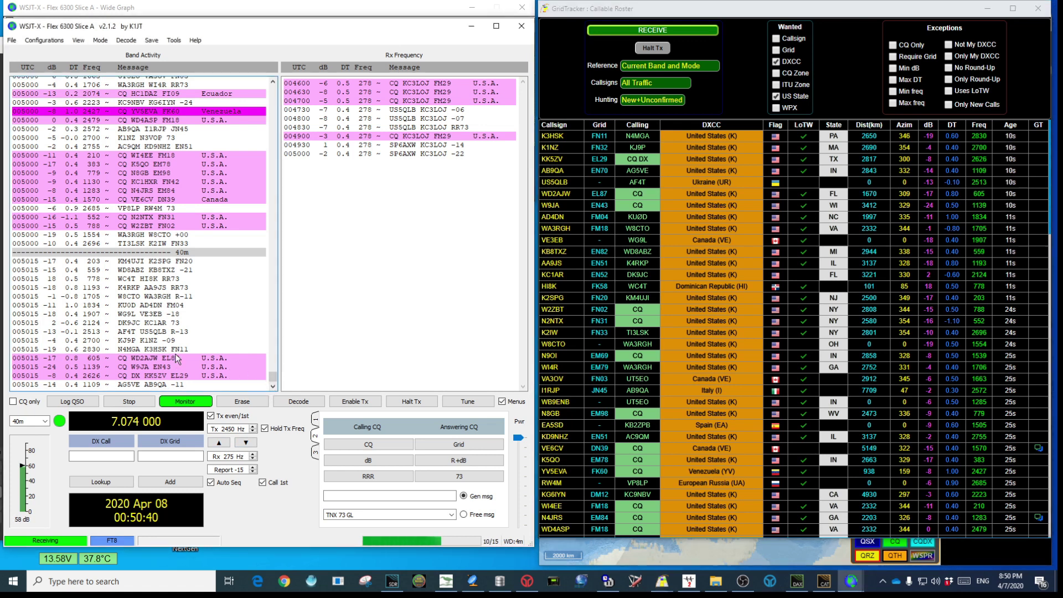
left_click(714, 9)
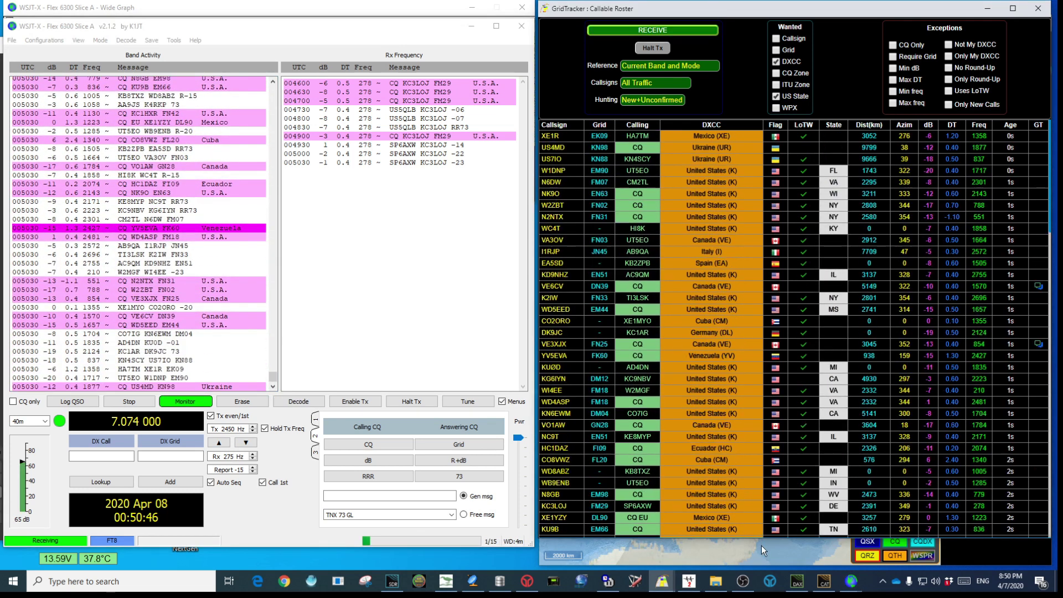
left_click(743, 581)
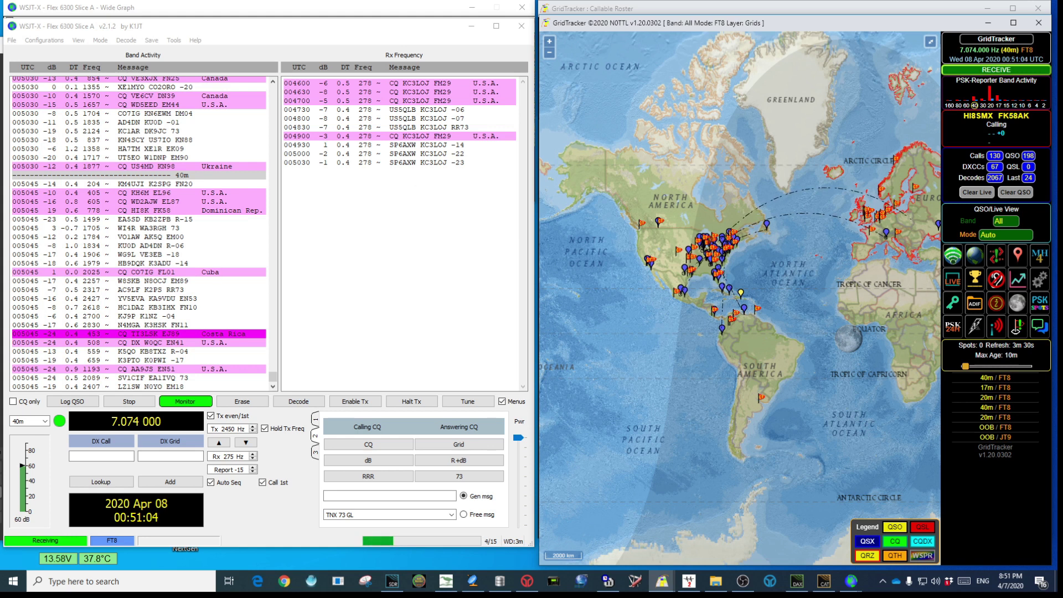
left_click(515, 302)
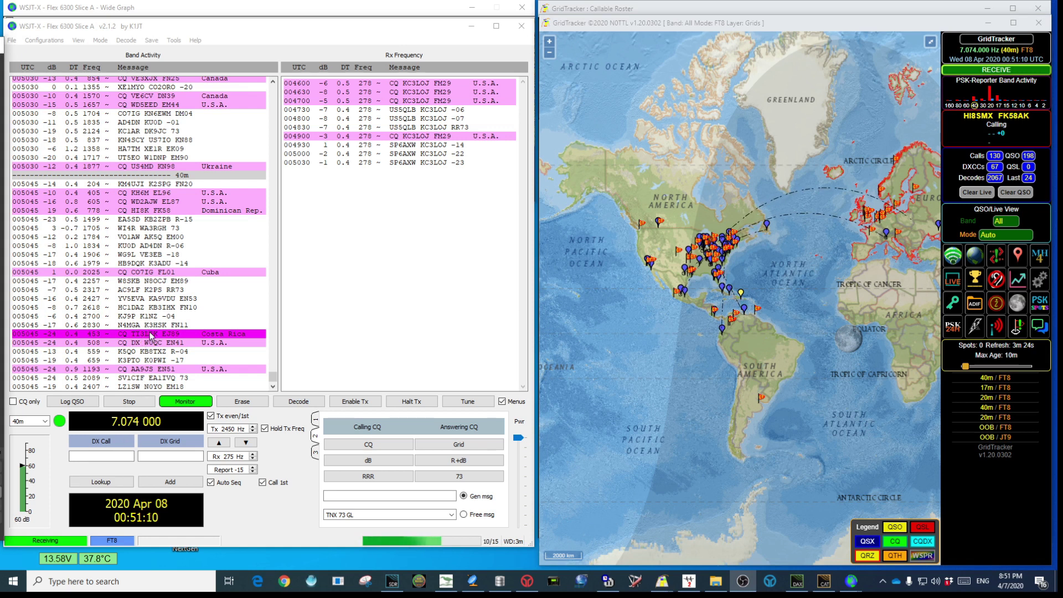
left_click(356, 446)
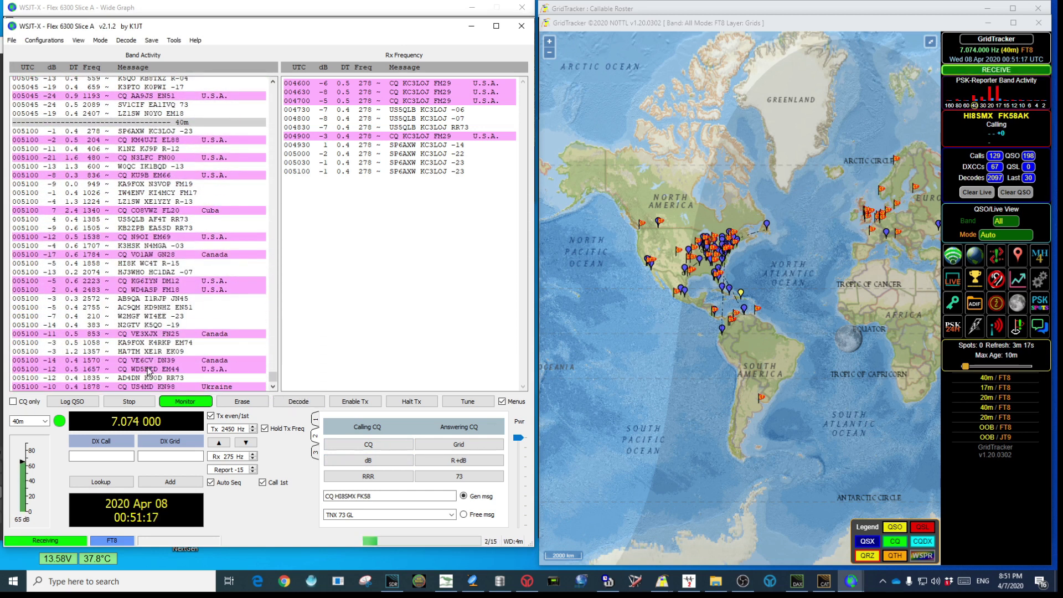
double_click(148, 370)
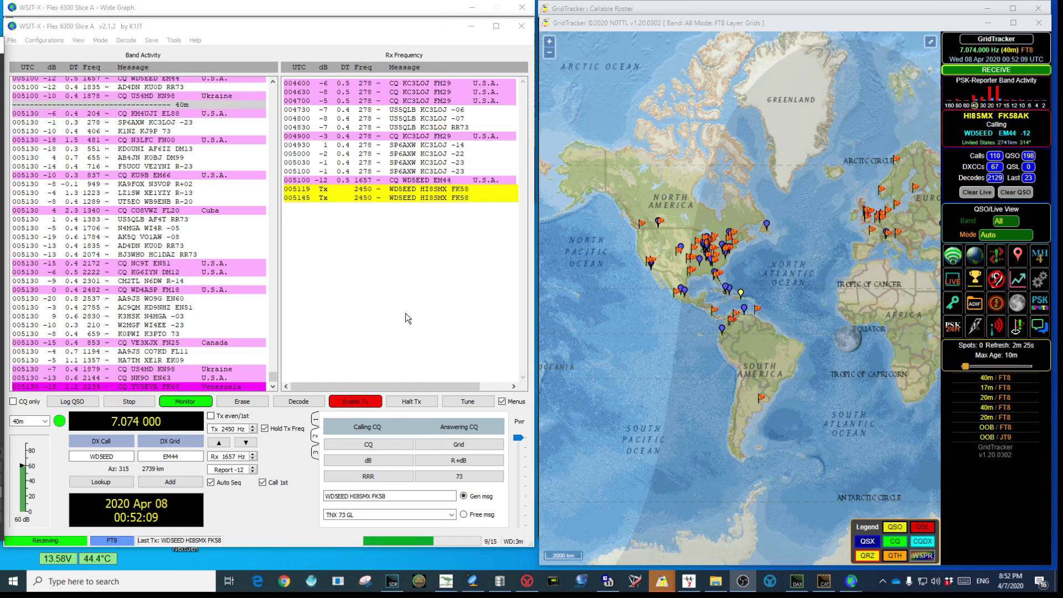
left_click(725, 8)
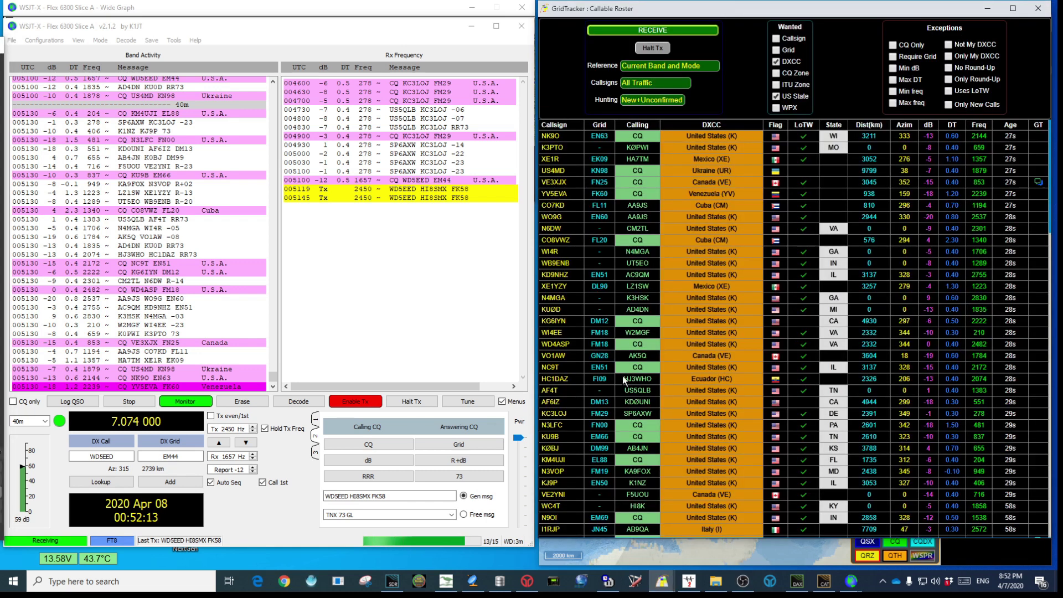
left_click(756, 554)
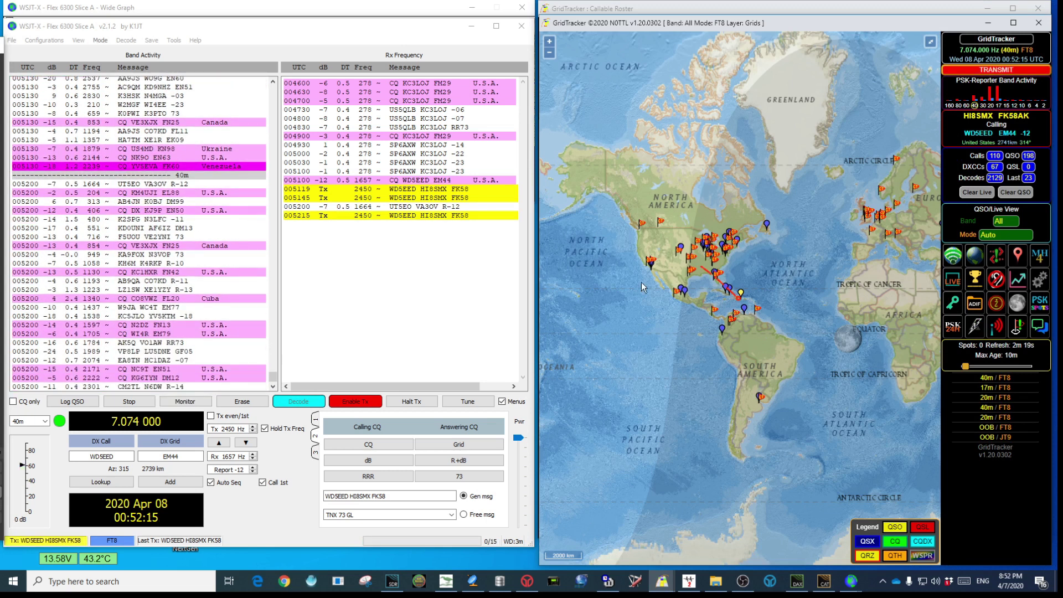
left_click(756, 9)
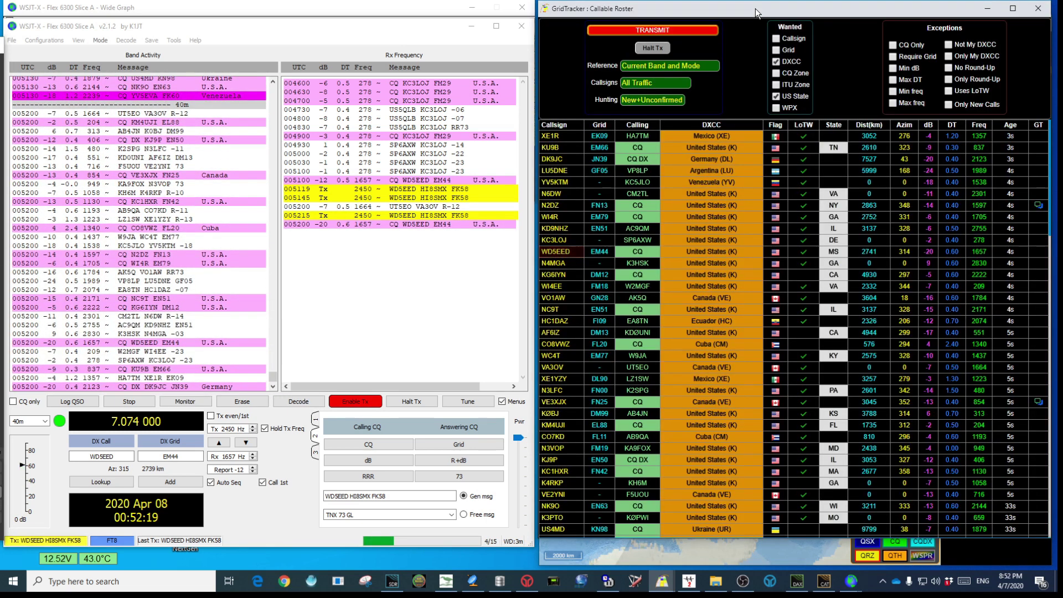
left_click(559, 256)
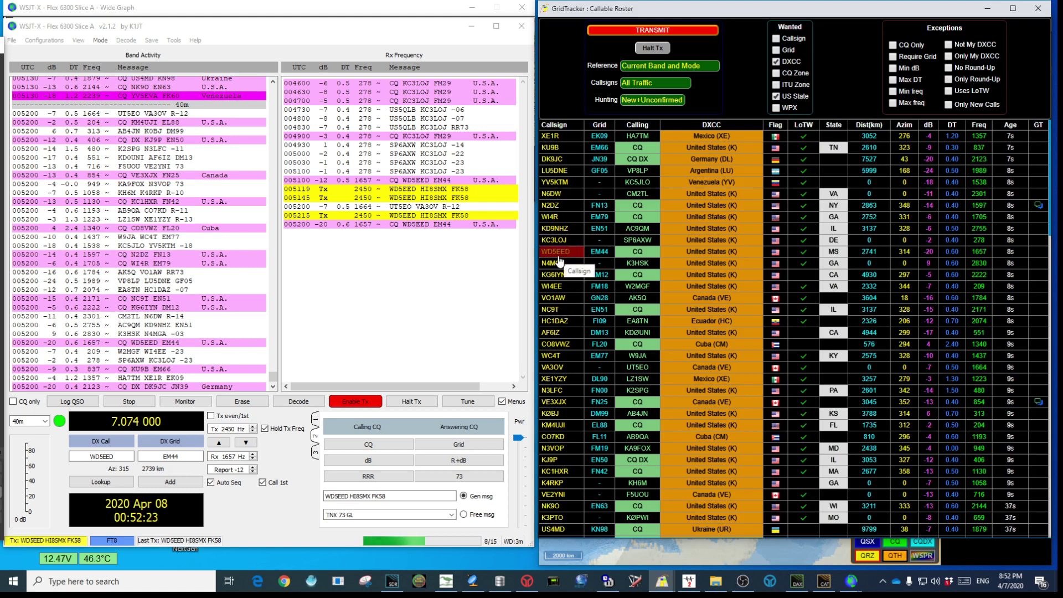
left_click(574, 556)
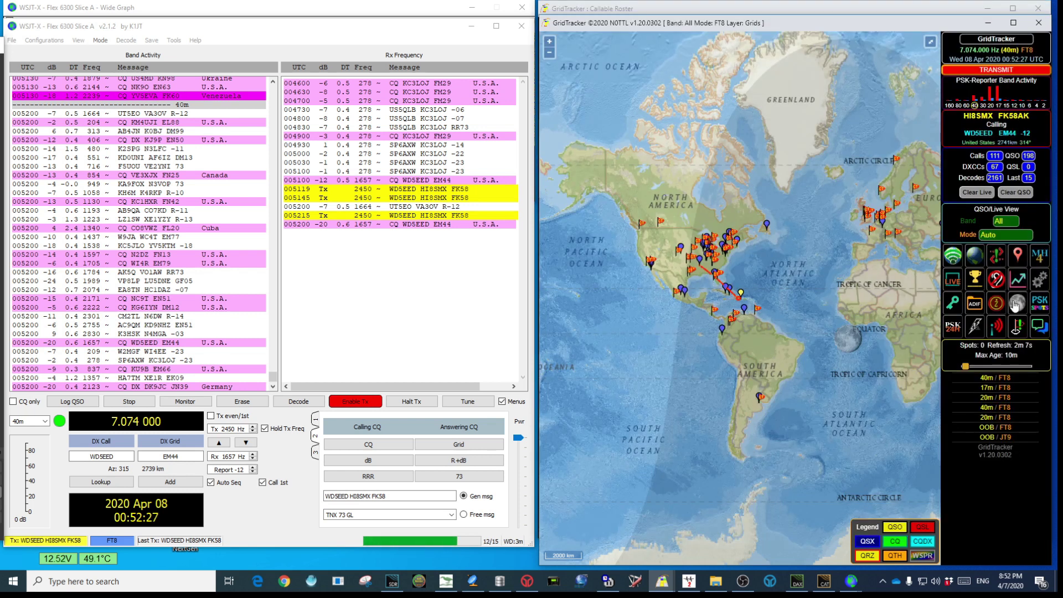
left_click(353, 406)
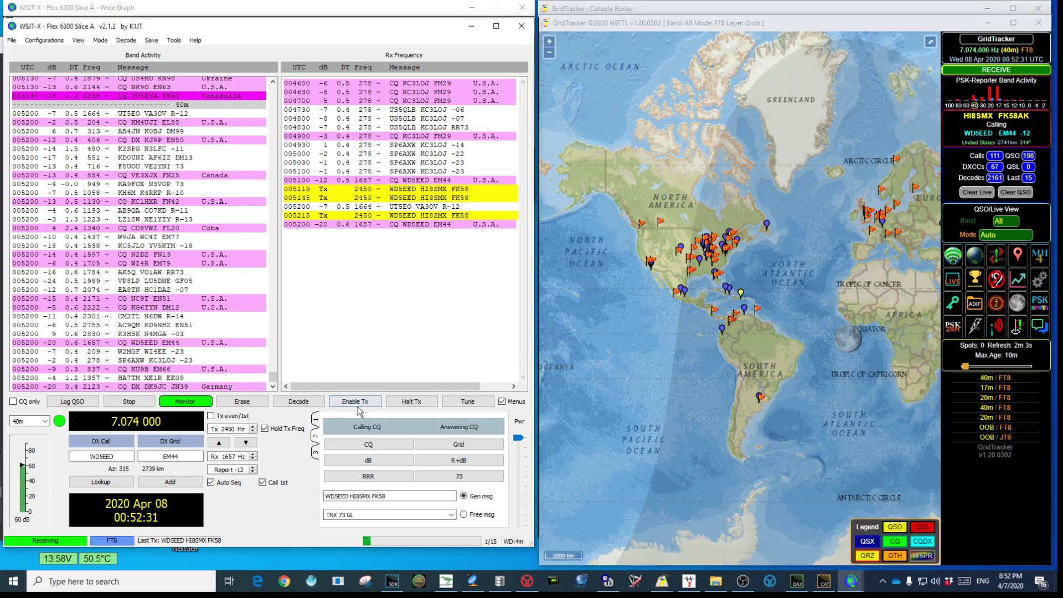